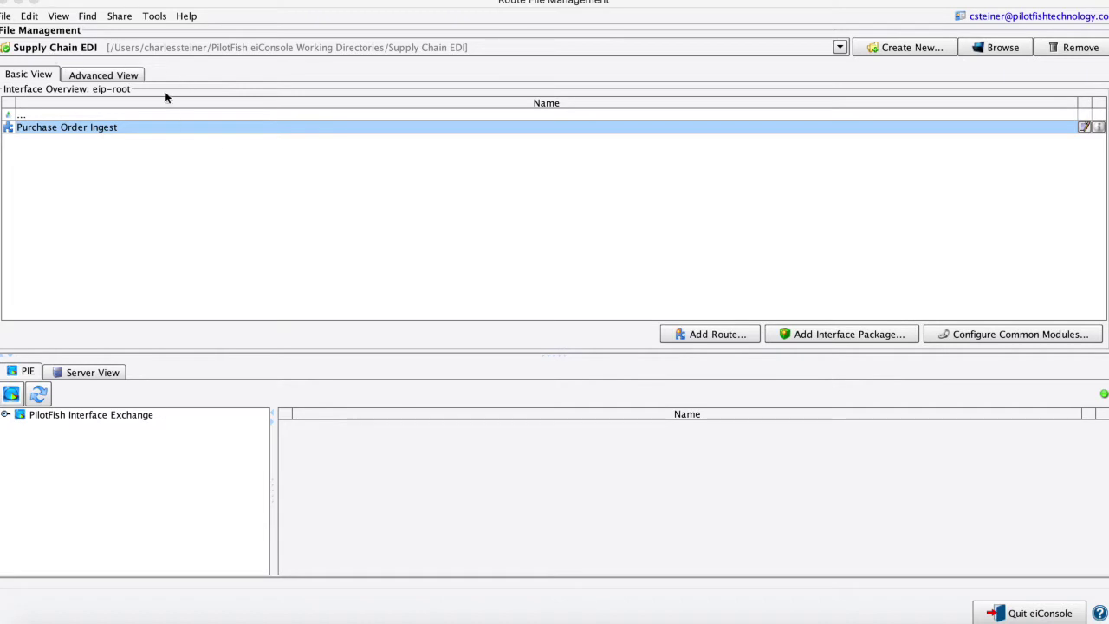
# - Open the Purchase Order Ingest route and review the SFTP Listener's basic settings and its Decrypt if PGP extension processor
pyautogui.doubleClick(239, 128)
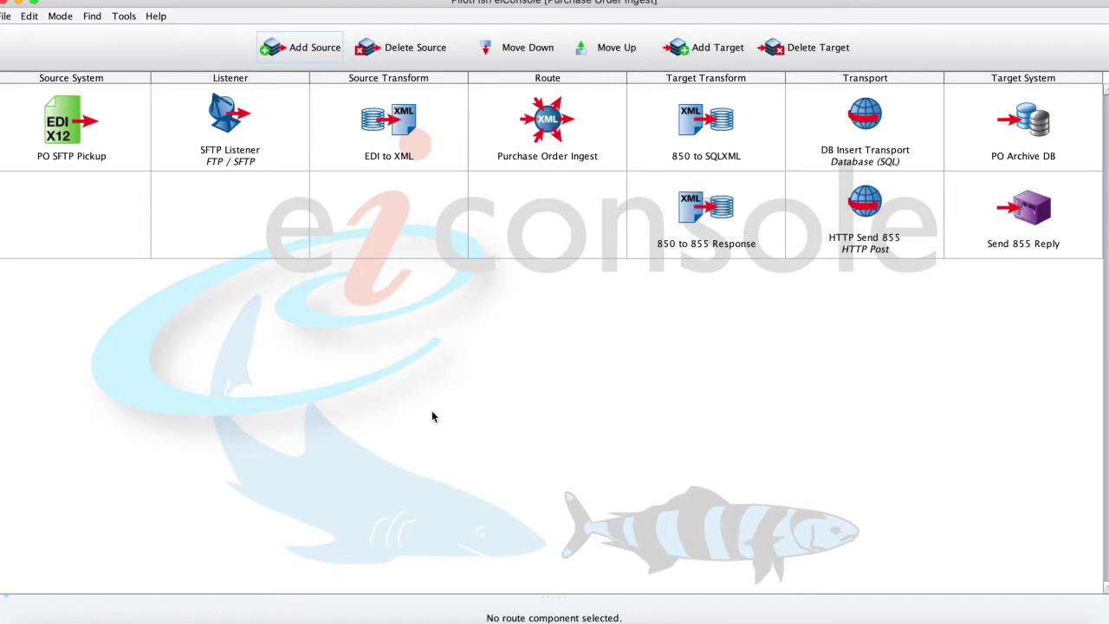
pyautogui.click(235, 144)
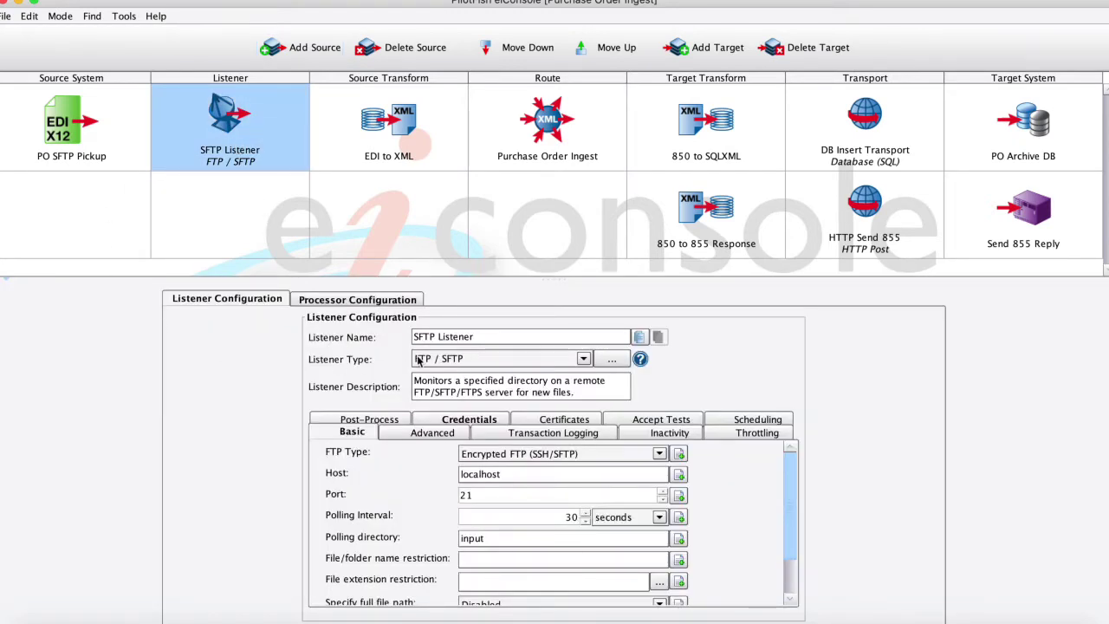
pyautogui.click(378, 299)
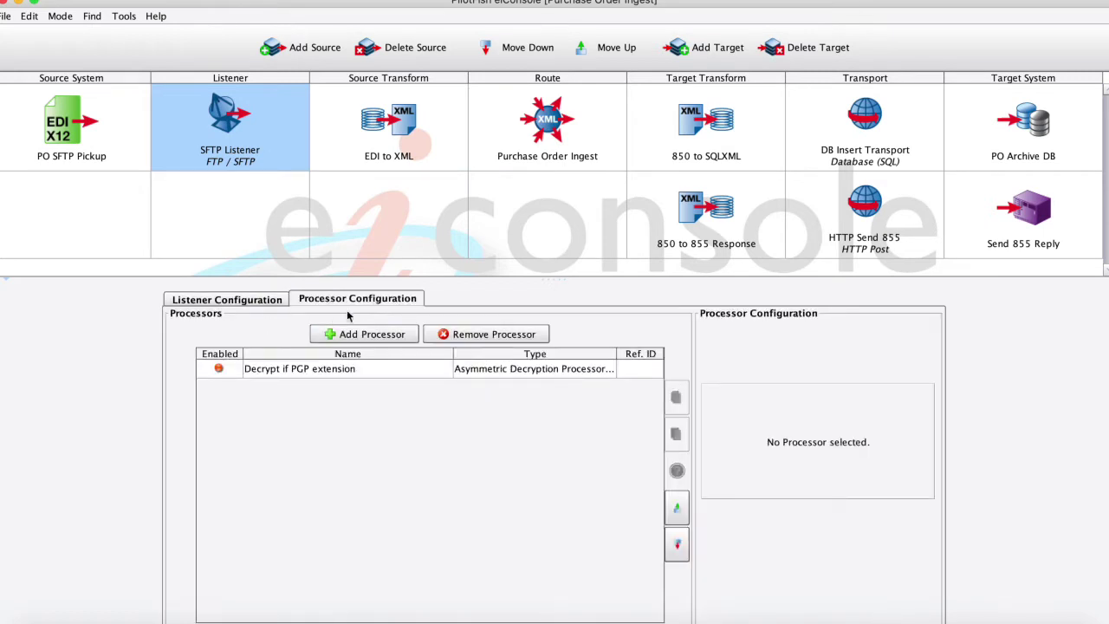
pyautogui.click(435, 370)
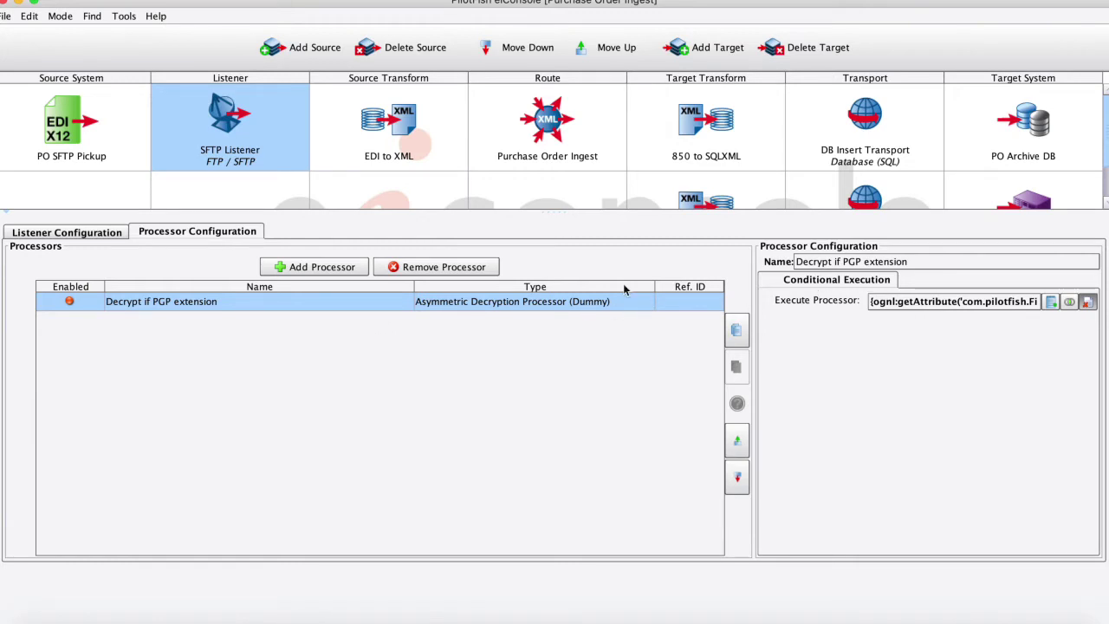
# - Review the table data and enhancement settings of the EDI to XML source transform
pyautogui.click(413, 151)
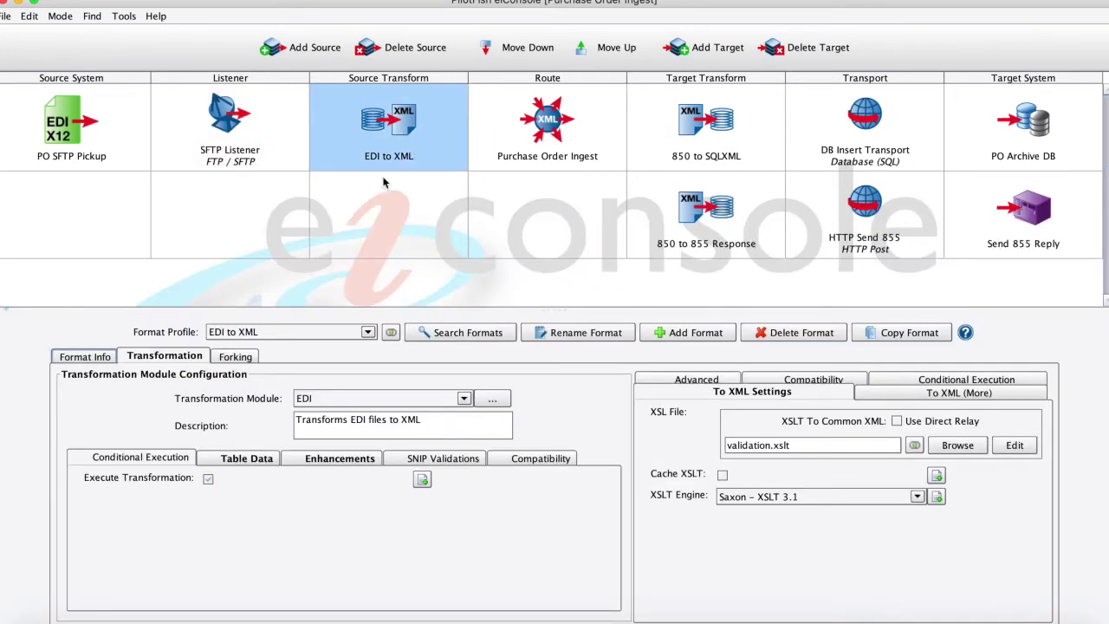
pyautogui.click(246, 458)
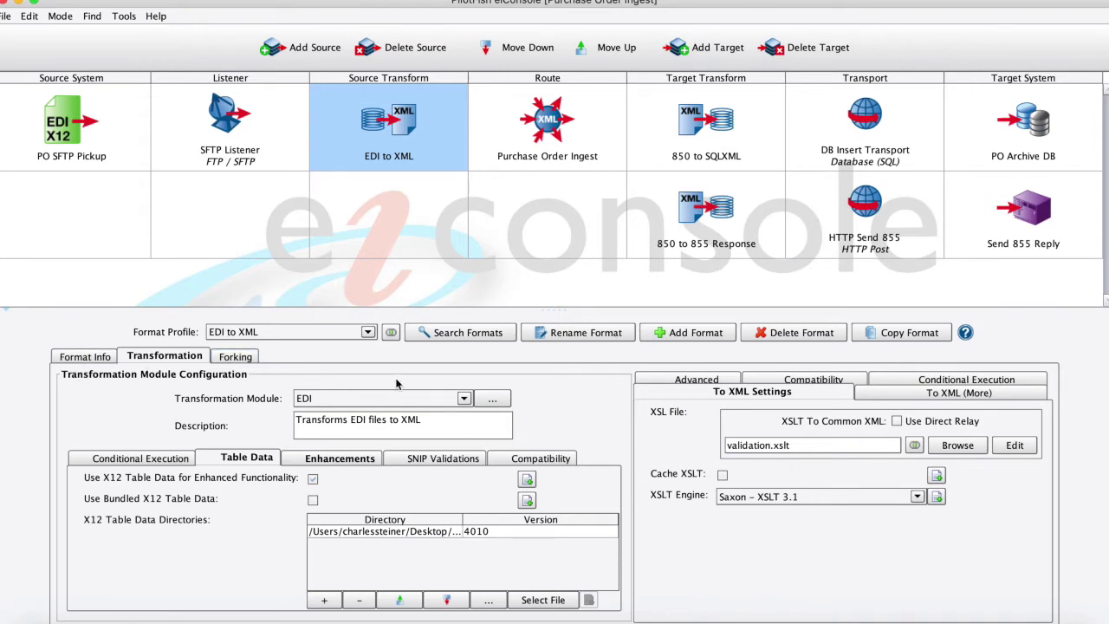
pyautogui.click(343, 460)
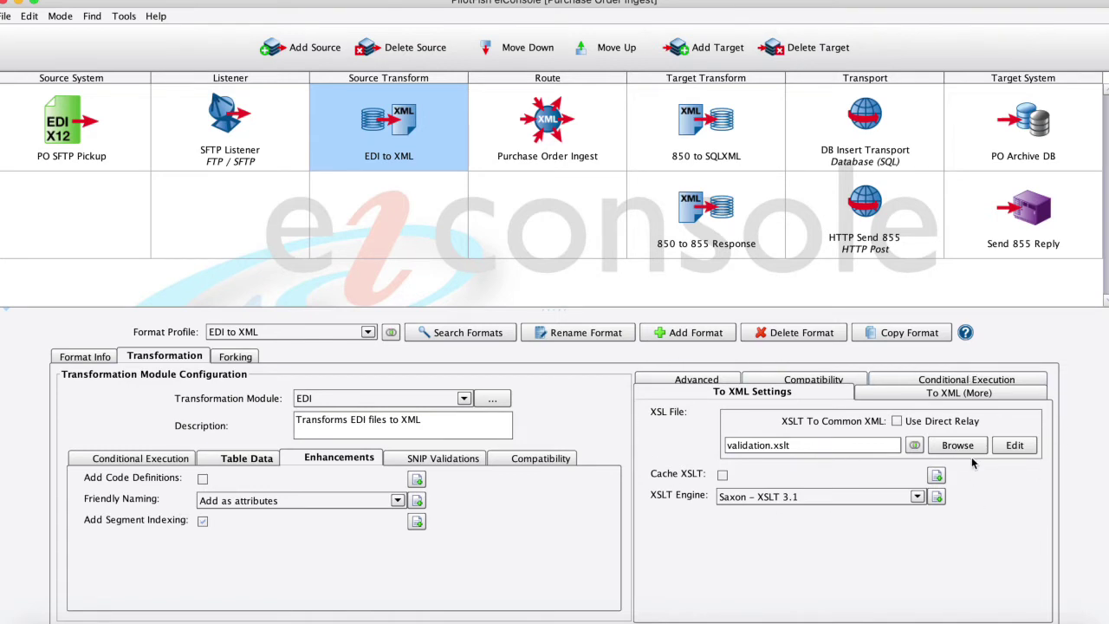
# - Open validation.xslt in the Data Mapper and expand the source format tree through Interchange and Group to the Transaction contents
pyautogui.click(1015, 445)
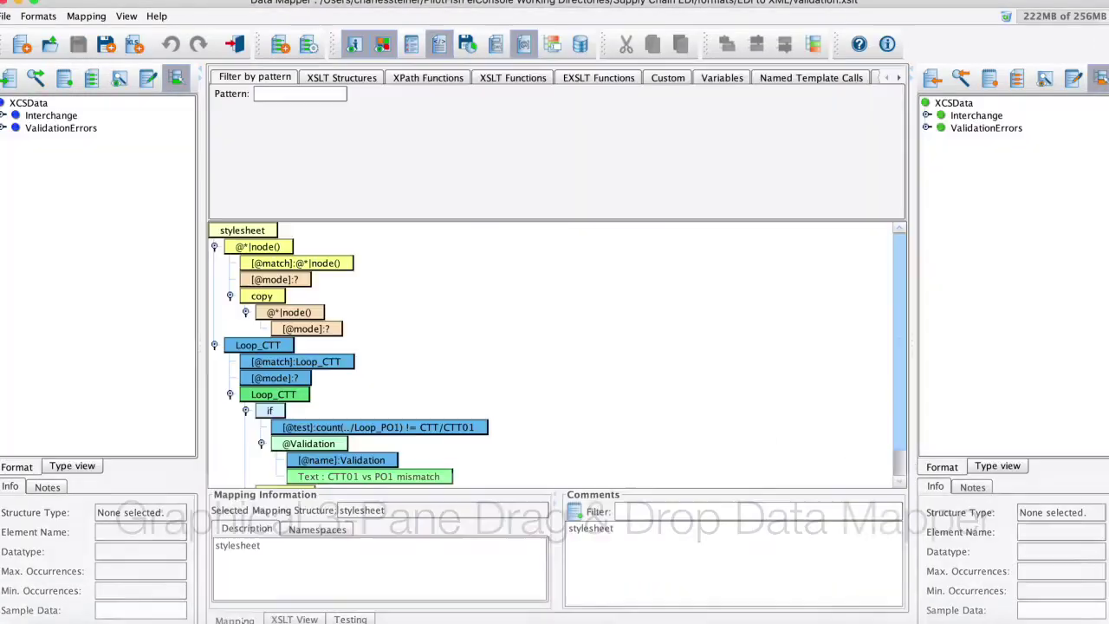
pyautogui.click(4, 116)
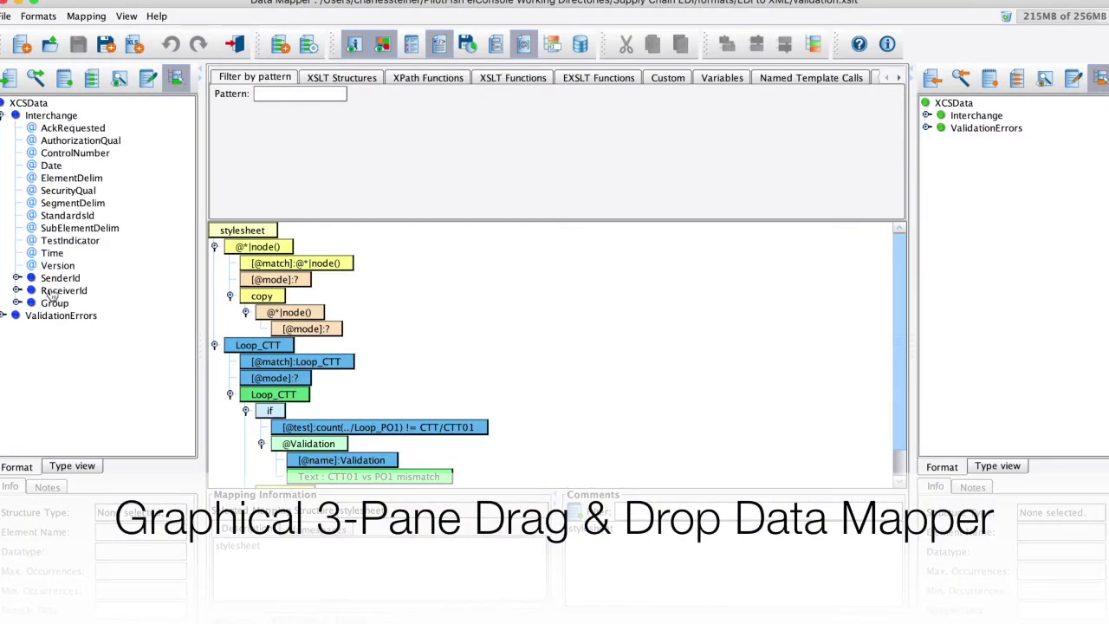
pyautogui.click(16, 303)
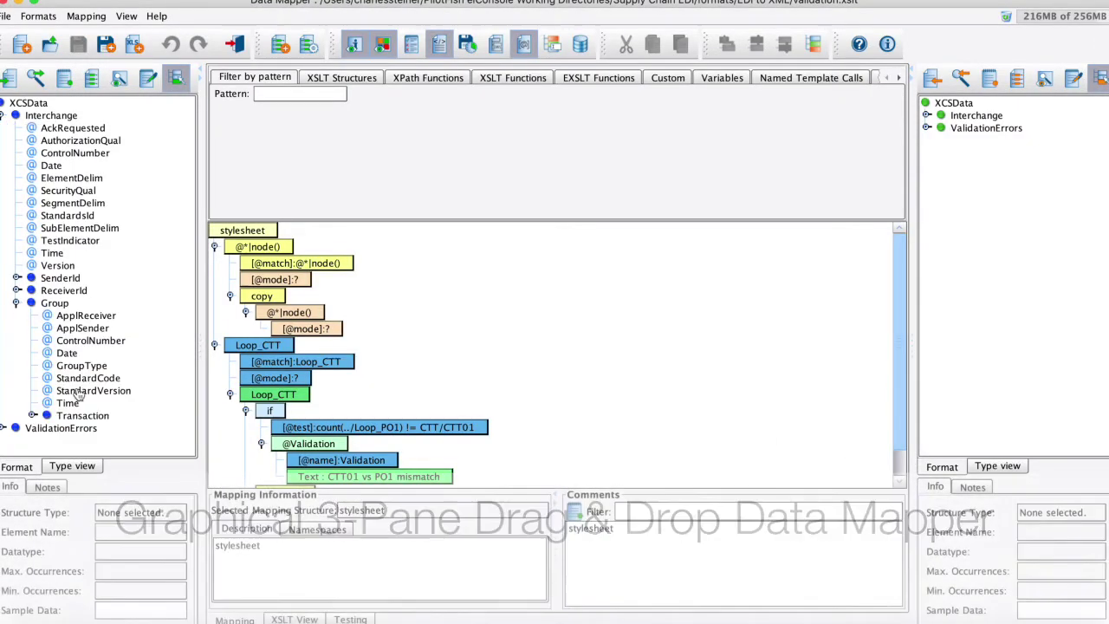
pyautogui.click(33, 416)
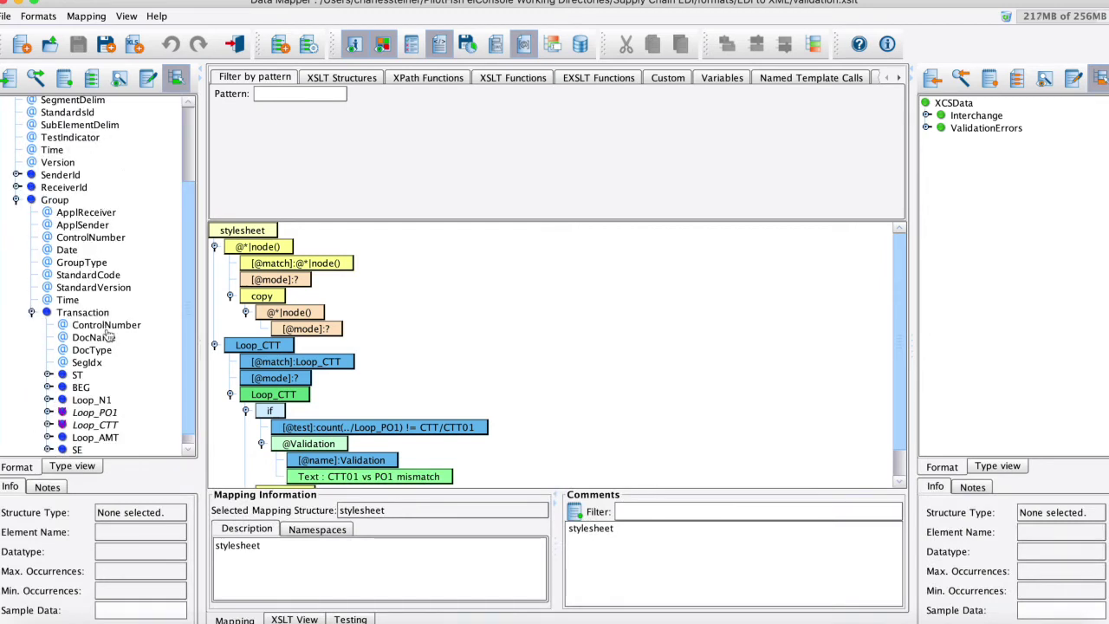
pyautogui.scroll(-1, 91, 302)
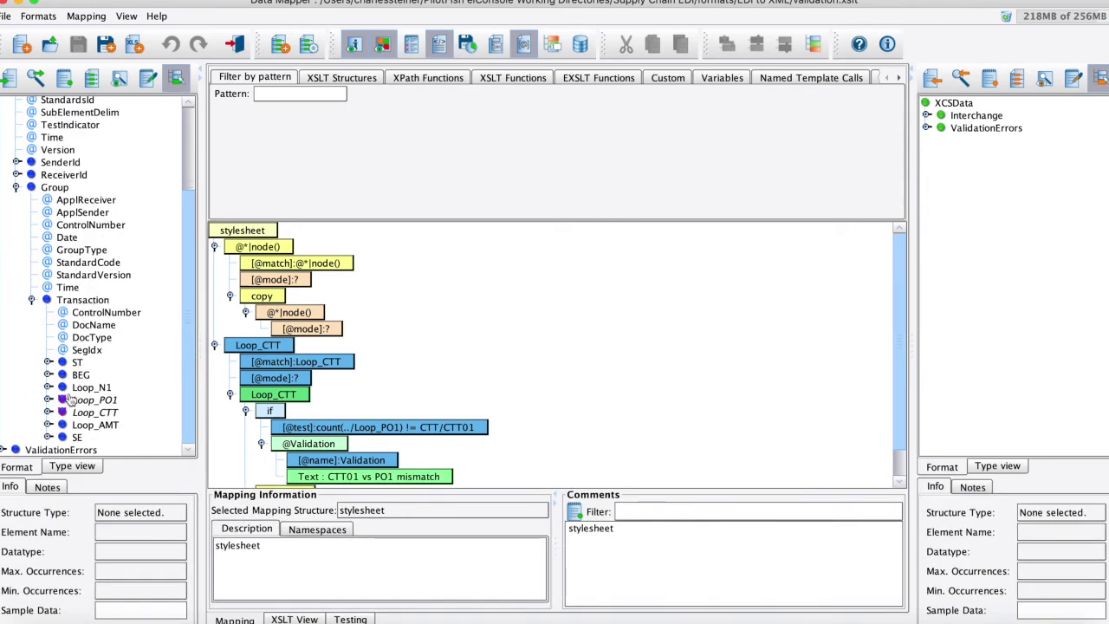
# - Expand the target format tree down to the Transaction contents and show the XSLT structures available for mapping
pyautogui.click(927, 116)
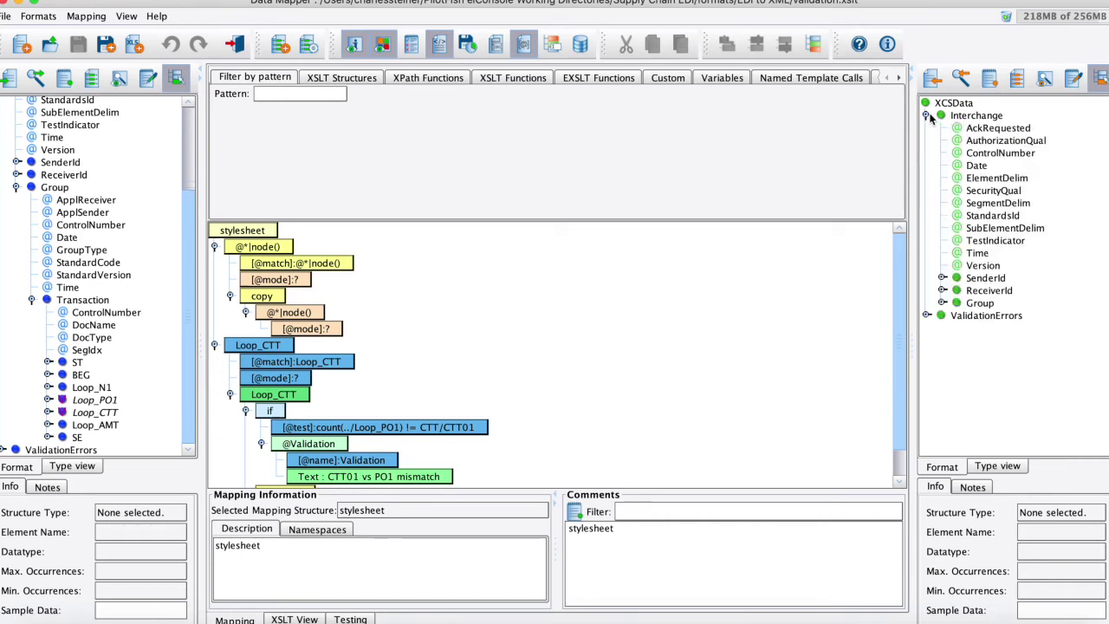
pyautogui.click(942, 302)
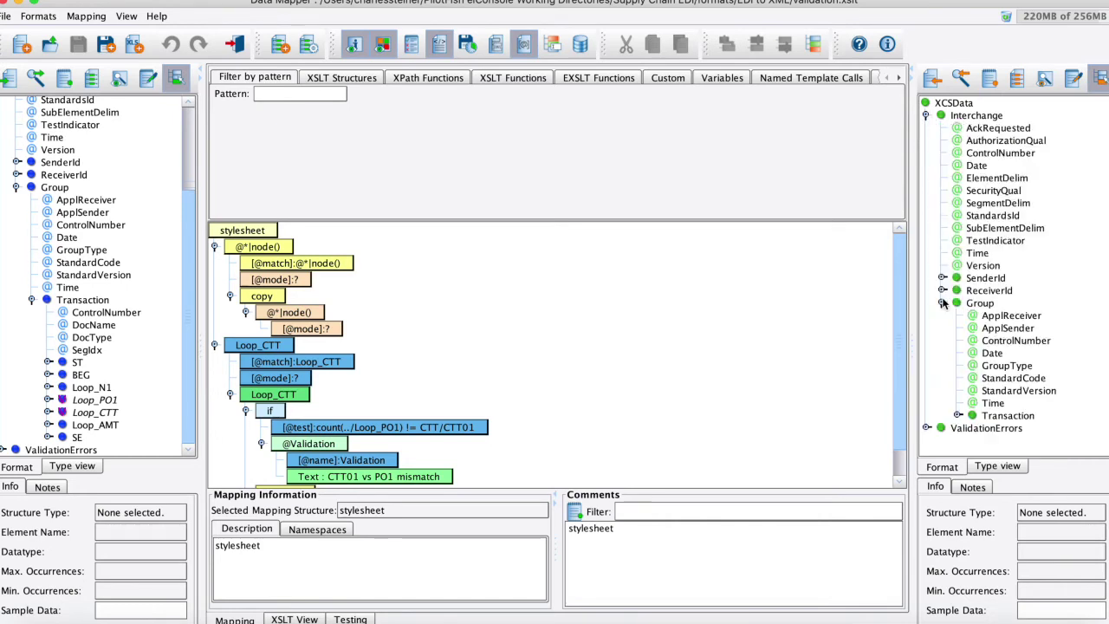
pyautogui.click(957, 415)
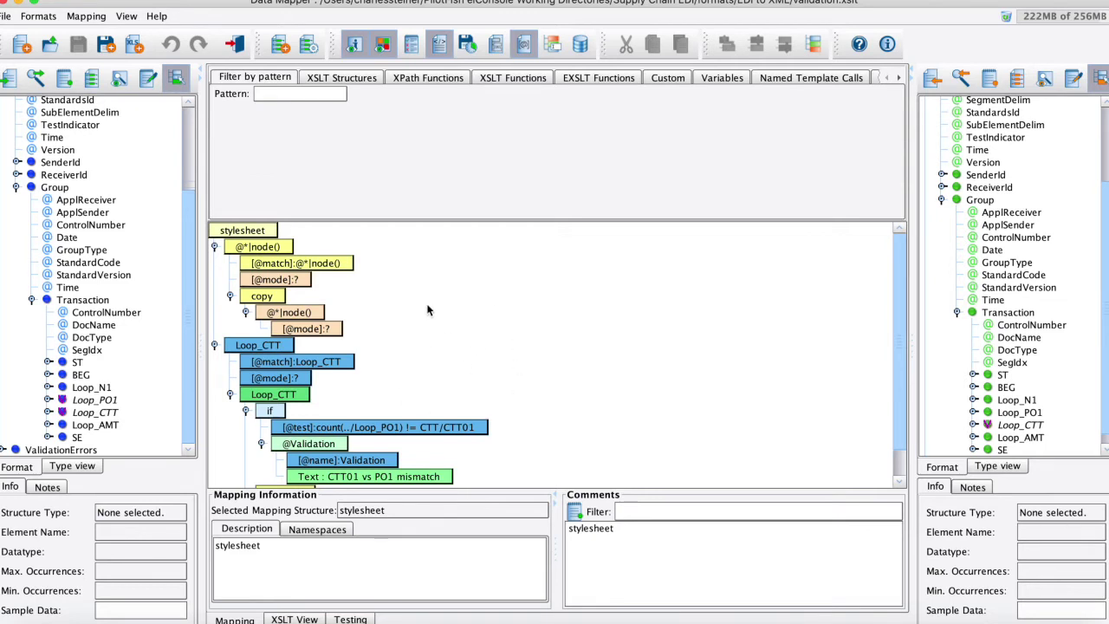
pyautogui.click(335, 77)
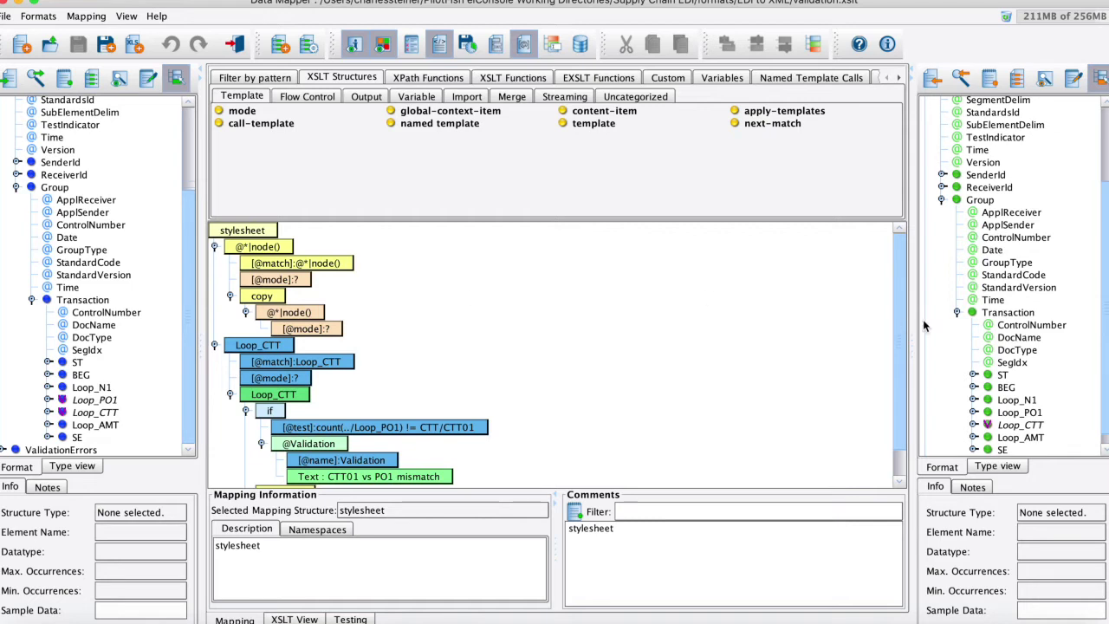
pyautogui.scroll(-2, 376, 288)
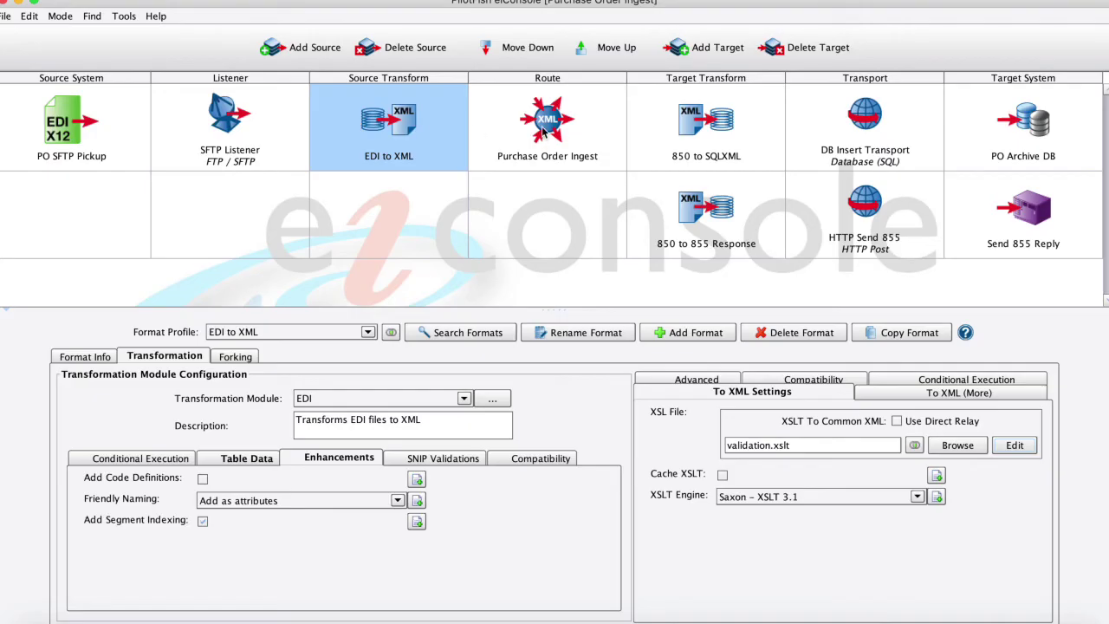
# - Inspect the routing rules of the Purchase Order Ingest route
pyautogui.click(547, 120)
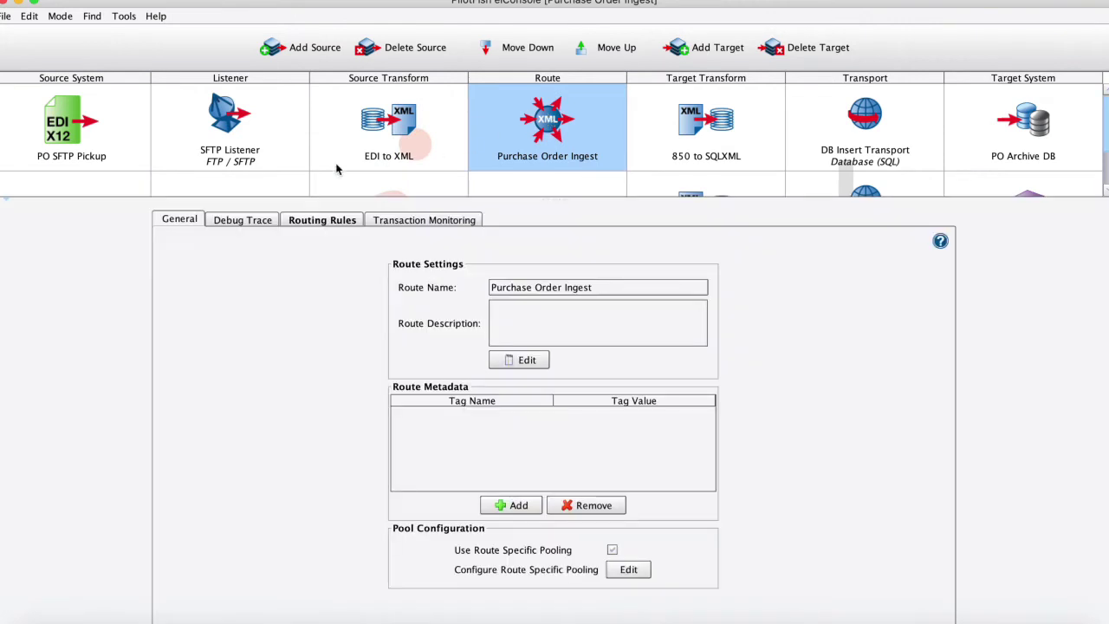
pyautogui.click(310, 222)
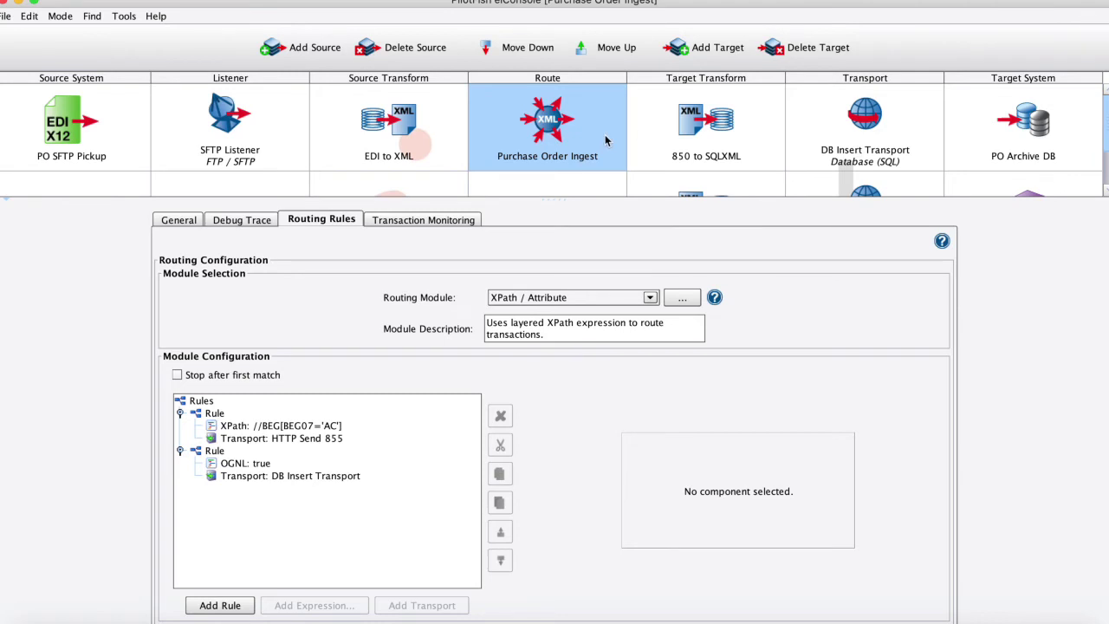
# - Review the 850 to SQLXML and 850 to 855 Response target transforms, including the latter's EDI output delimiters
pyautogui.click(706, 130)
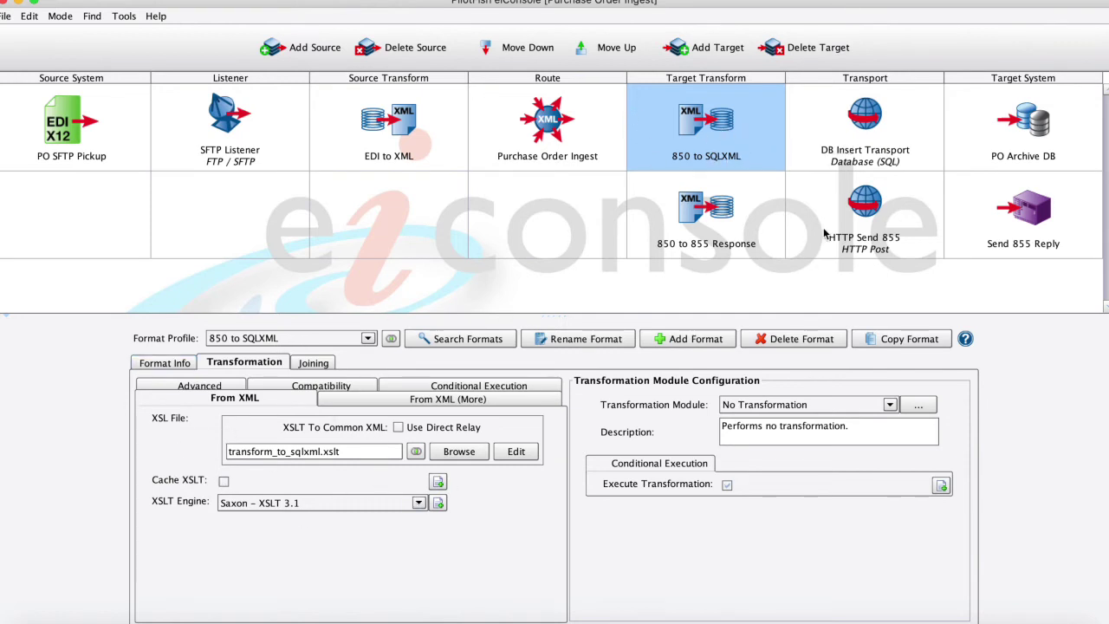
pyautogui.click(709, 204)
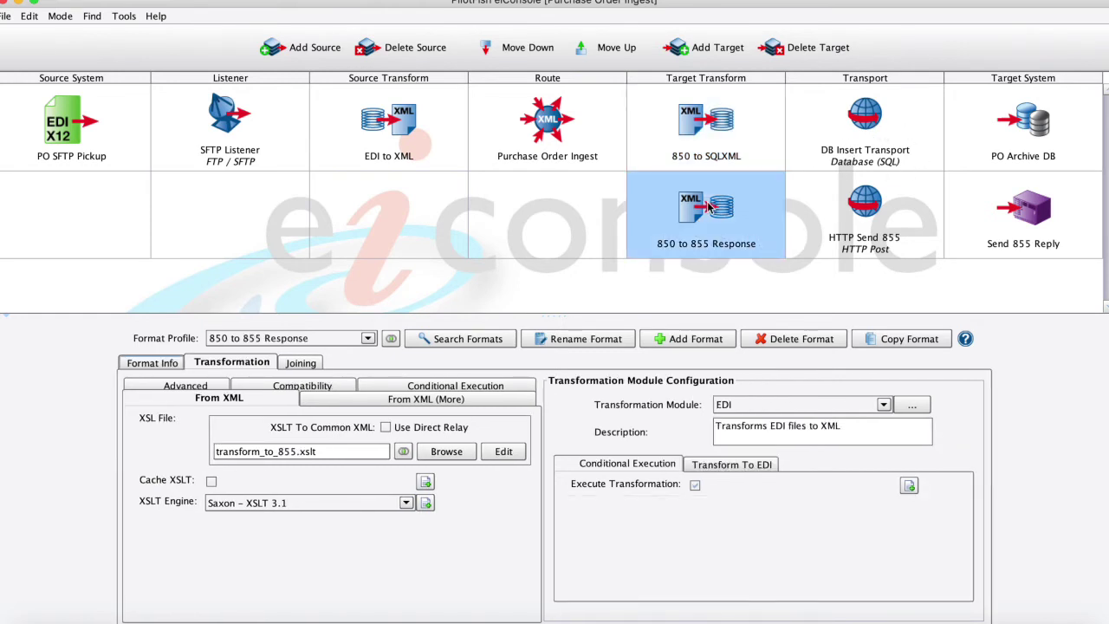
pyautogui.click(733, 463)
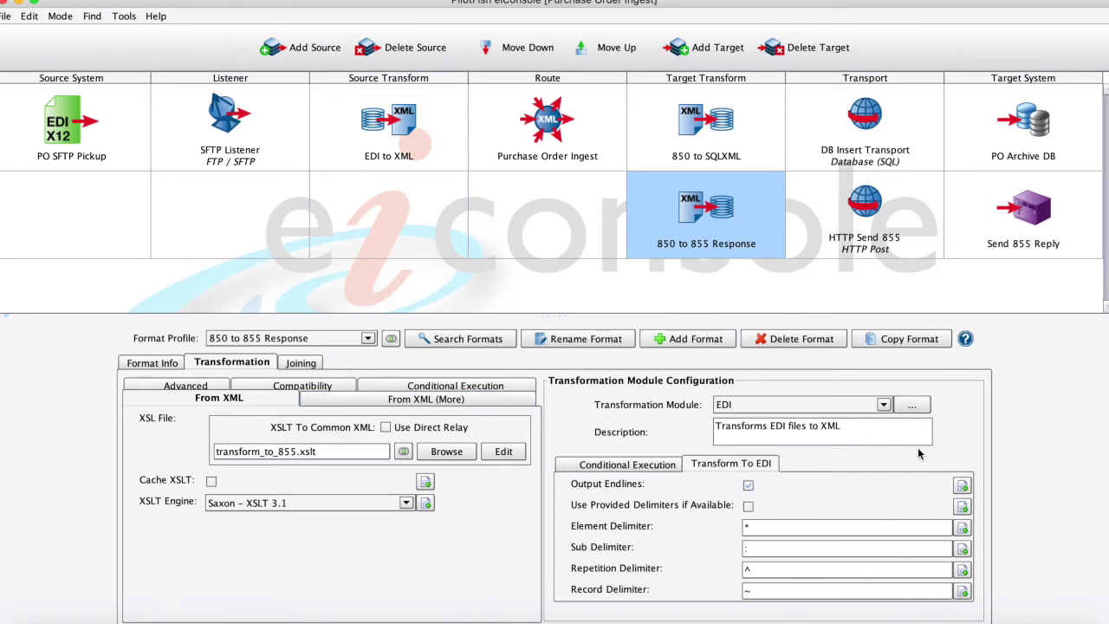
# - Load the saved 850-test configuration in testing mode and execute the route test
pyautogui.click(60, 16)
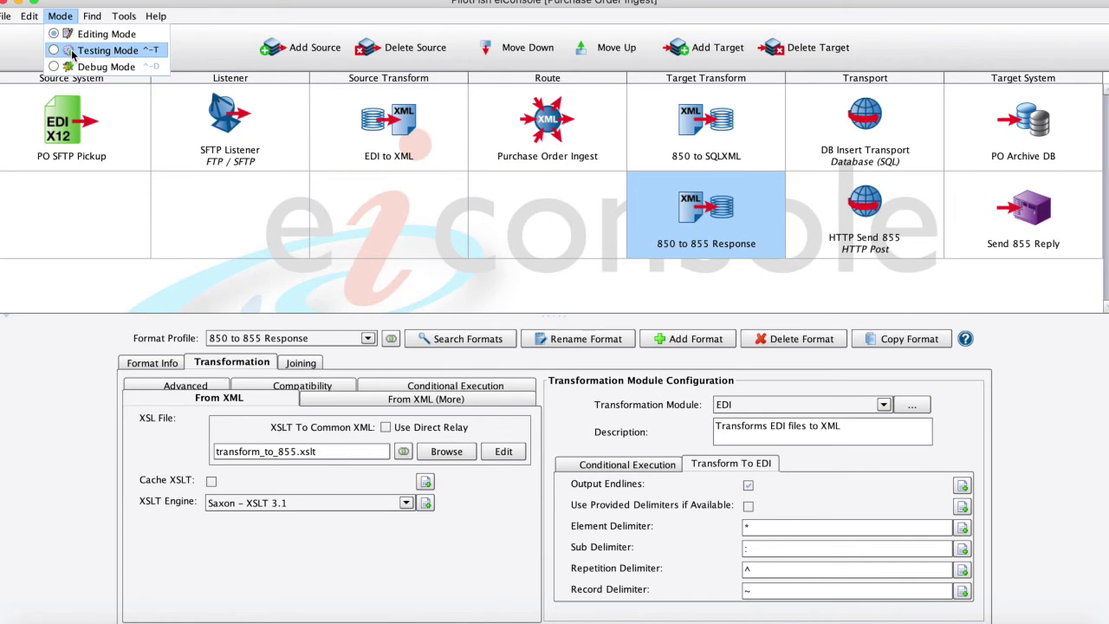
pyautogui.click(72, 51)
pyautogui.click(511, 43)
pyautogui.moveTo(535, 102)
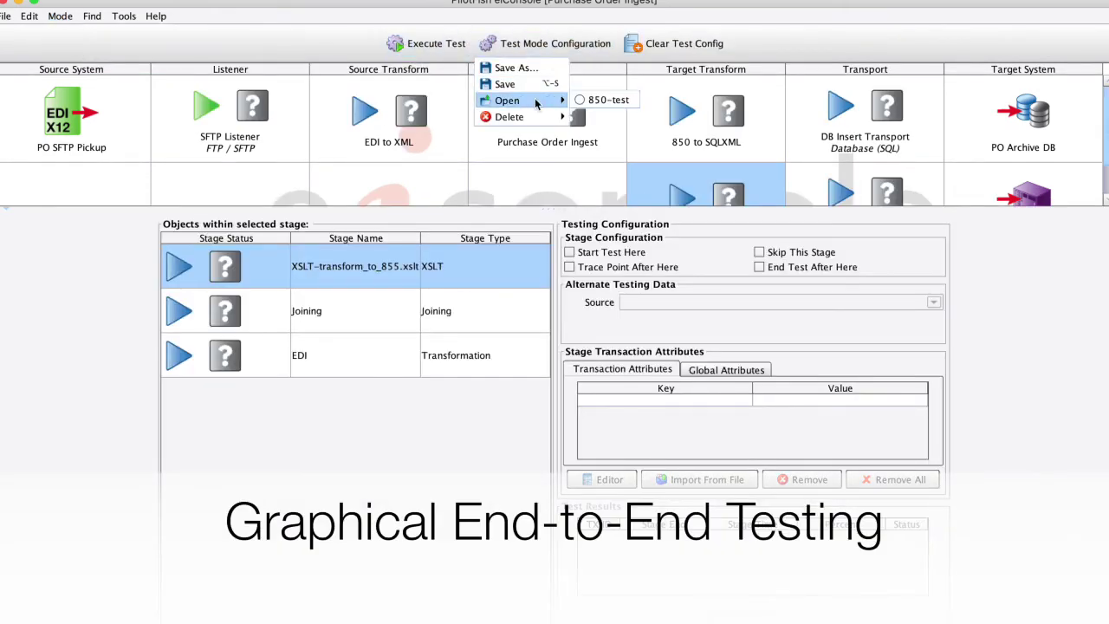
pyautogui.click(606, 99)
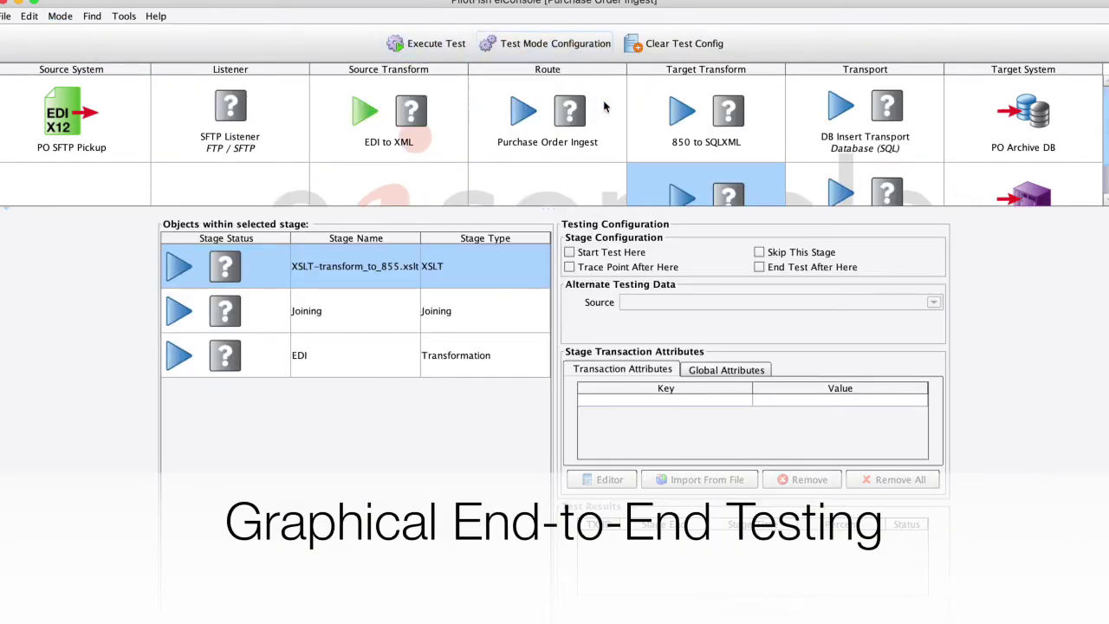
pyautogui.click(426, 43)
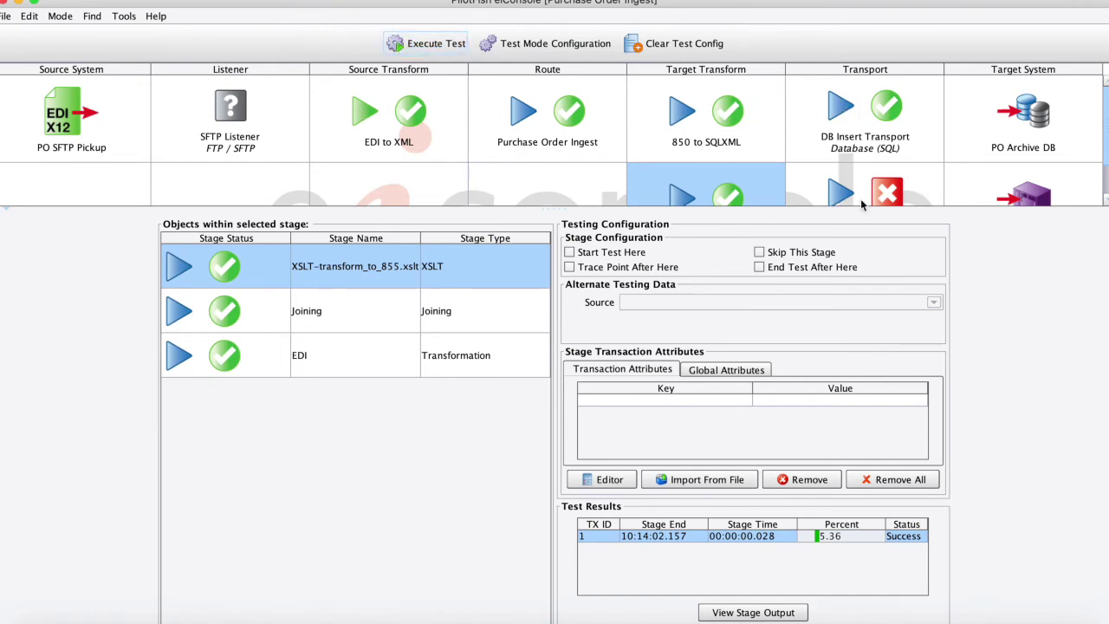
# - View the output of the EDI transformation stage within the EDI to XML source transform
pyautogui.click(407, 130)
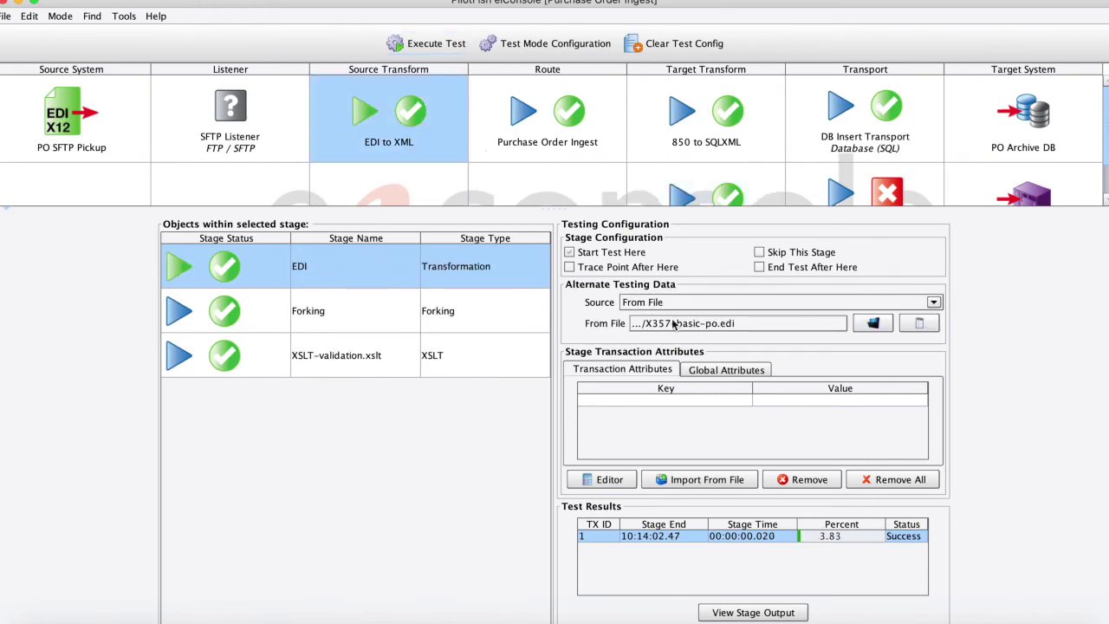
pyautogui.doubleClick(328, 271)
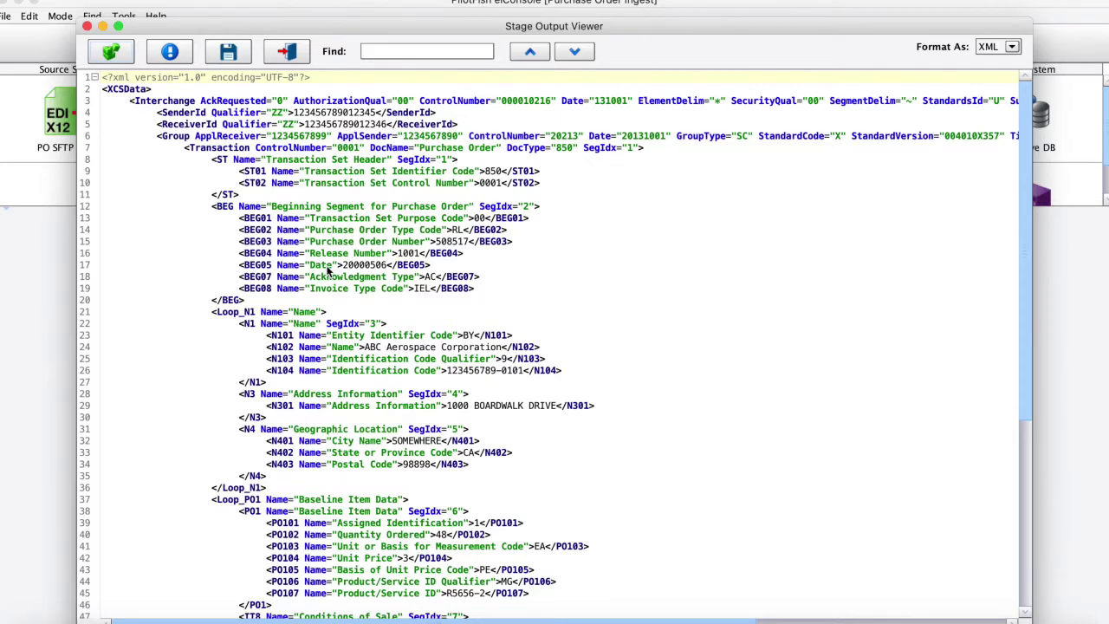
pyautogui.click(287, 51)
# - View the XSLT-validation.xslt stage output through to the validation errors element at its end
pyautogui.click(400, 362)
pyautogui.doubleClick(400, 363)
pyautogui.scroll(-3, 321, 169)
pyautogui.scroll(-6, 320, 169)
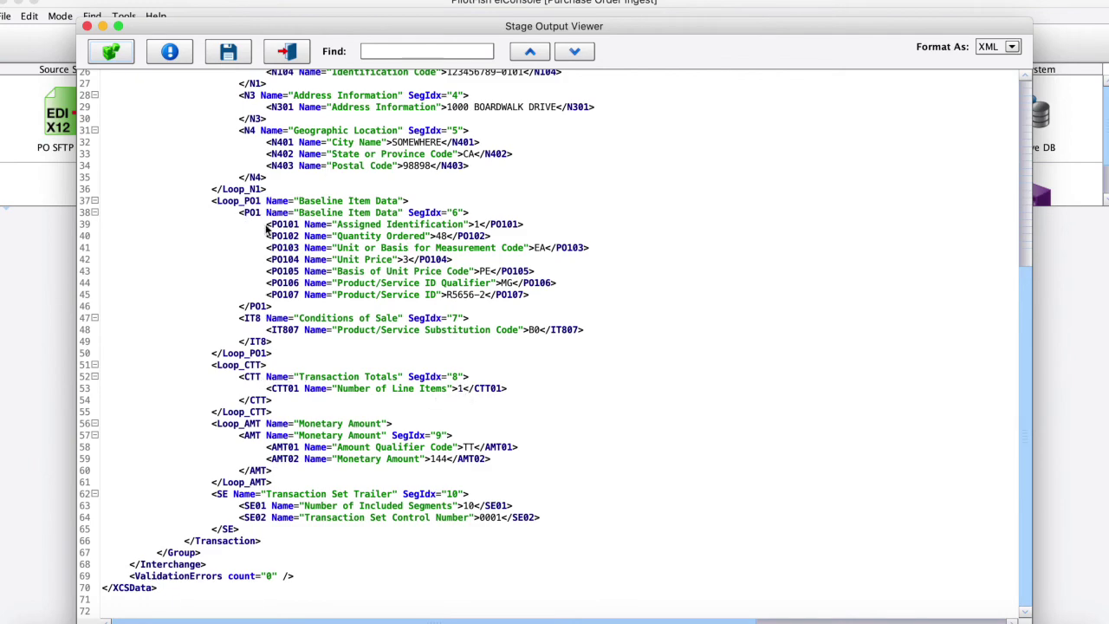
pyautogui.click(290, 54)
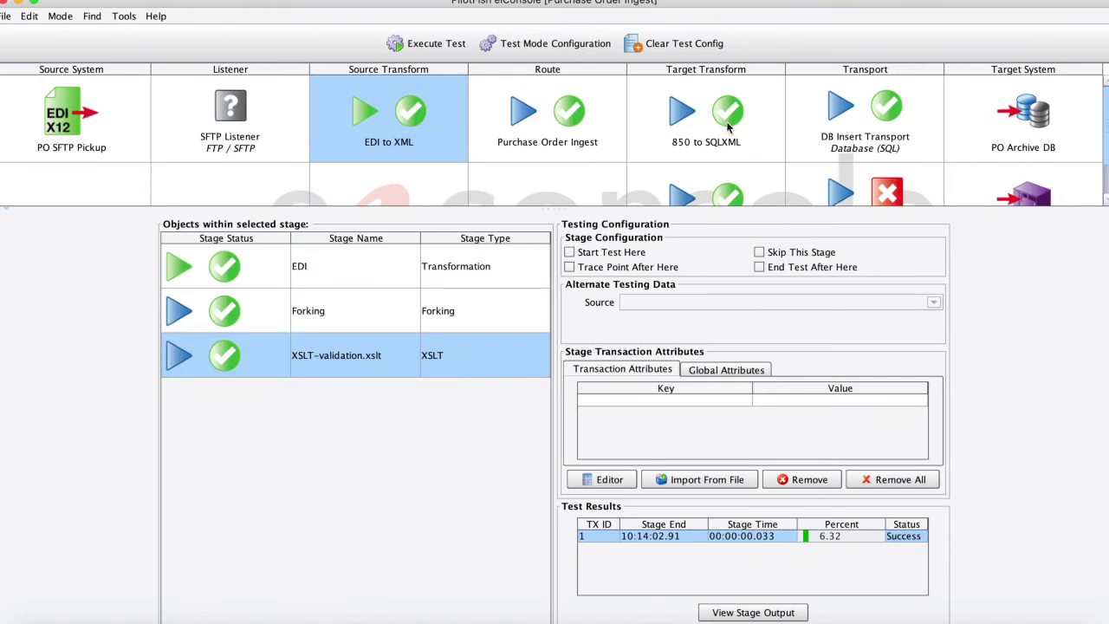
# - View the XML output of the XSLT-transform_to_855.xslt stage within the 850 to 855 Response transform
pyautogui.click(683, 115)
pyautogui.click(706, 189)
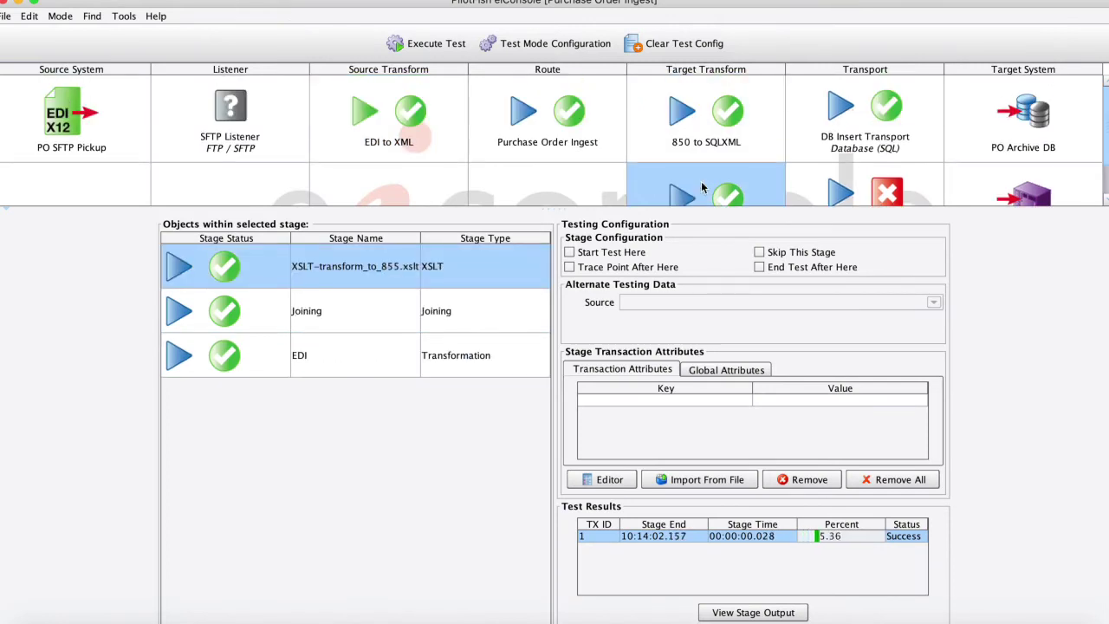
pyautogui.scroll(-3, 786, 159)
pyautogui.doubleClick(368, 260)
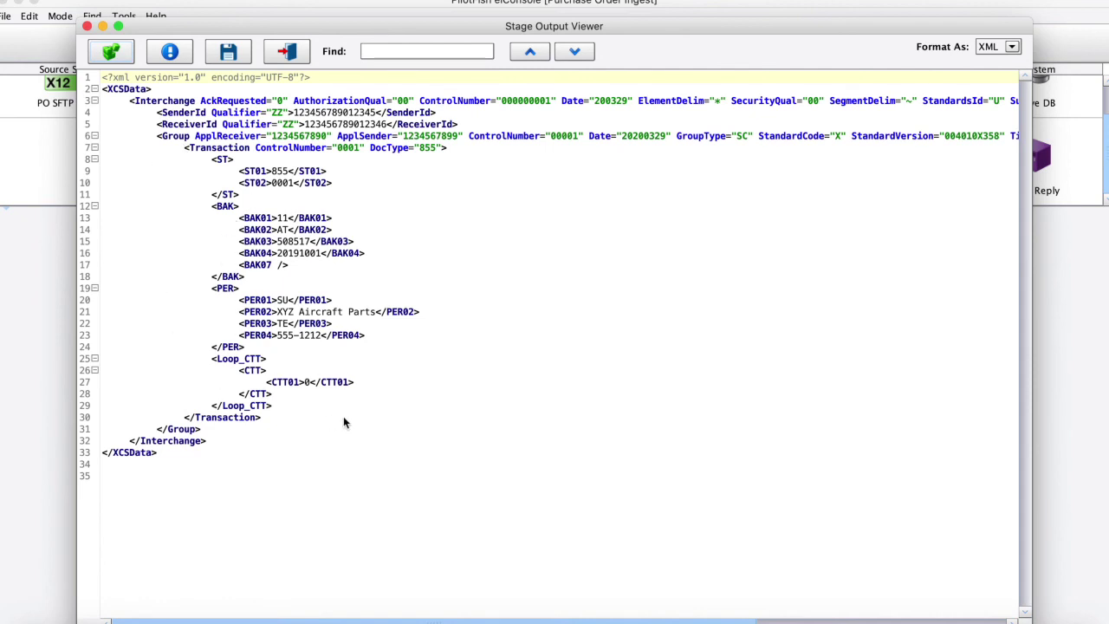
pyautogui.click(289, 54)
# - View the final EDI output of the 850 to 855 Response transform's EDI stage
pyautogui.click(426, 367)
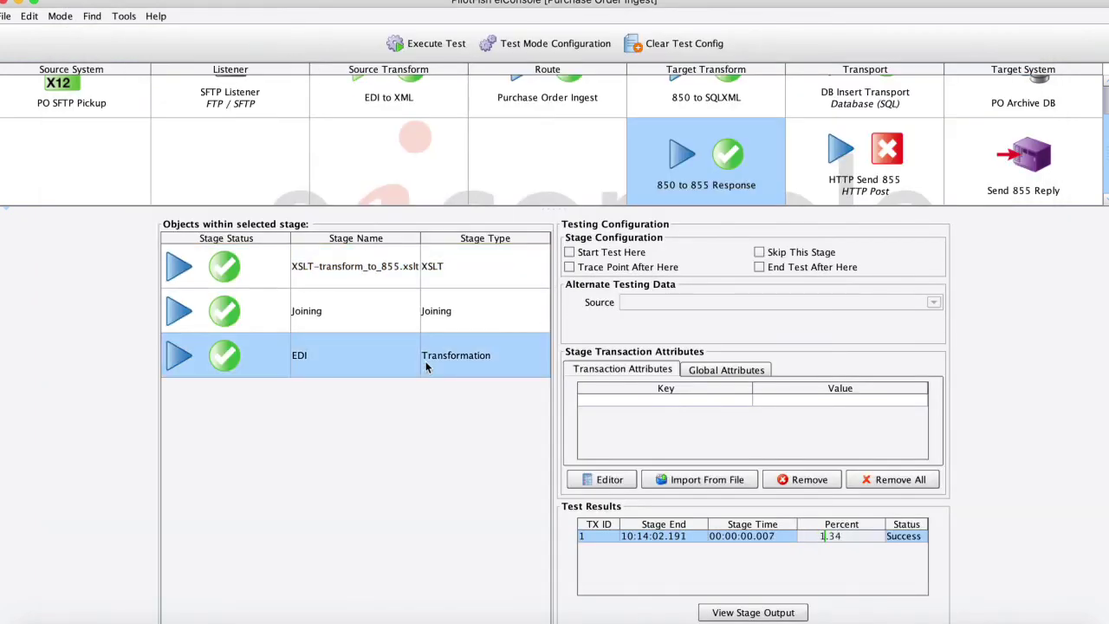
pyautogui.doubleClick(354, 371)
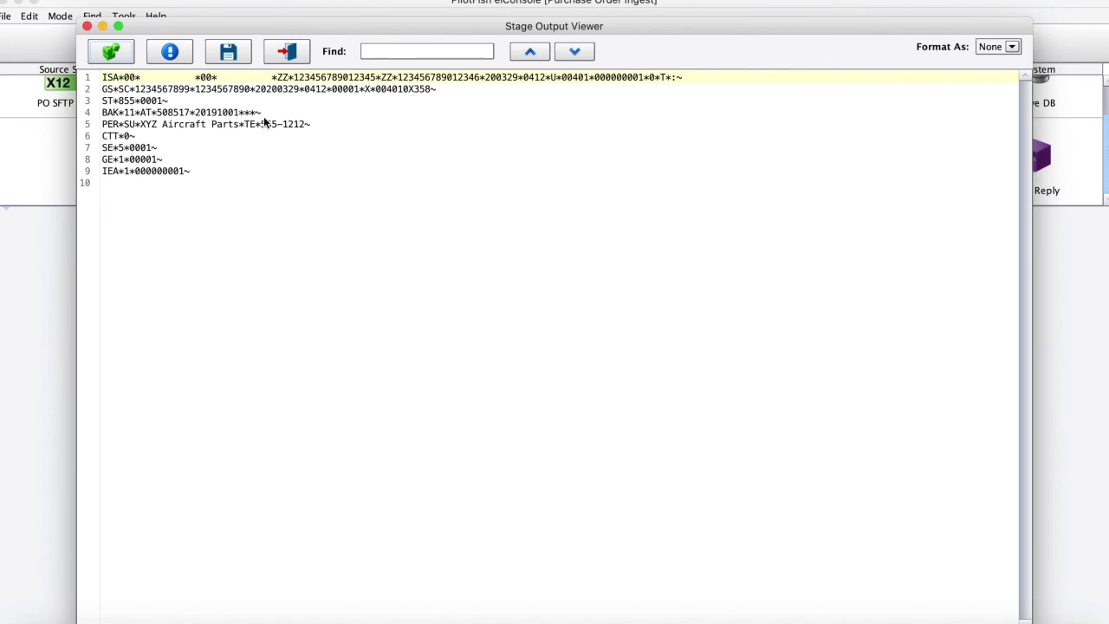
pyautogui.click(287, 52)
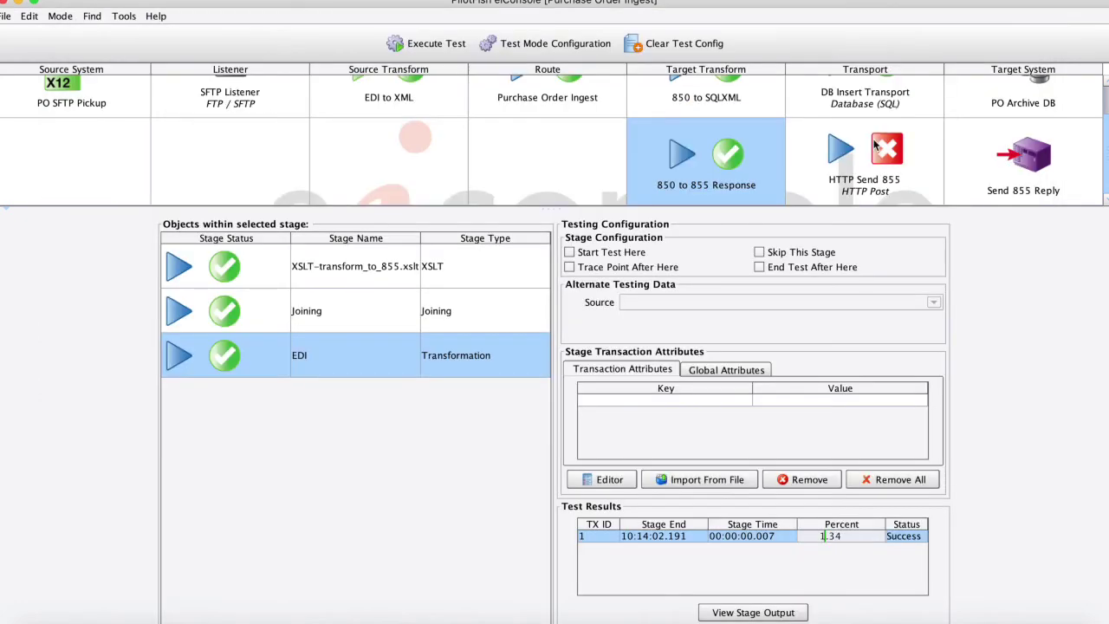
# - Check the test results of the DB Insert Transport and the HTTP Send 855 transport
pyautogui.scroll(2, 866, 130)
pyautogui.click(902, 103)
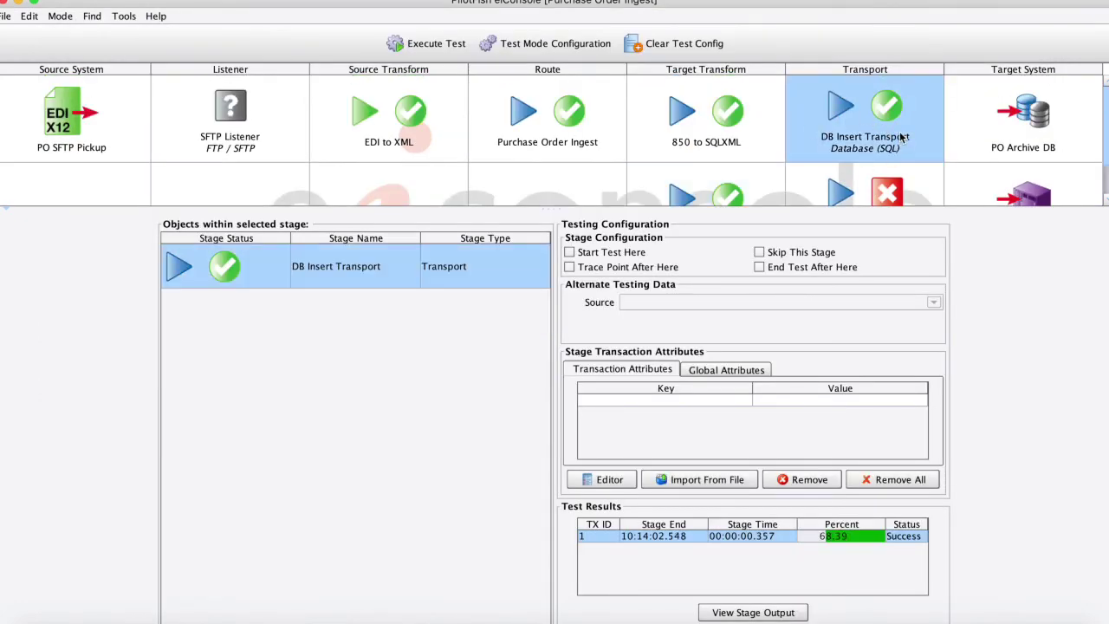
pyautogui.scroll(-1, 862, 141)
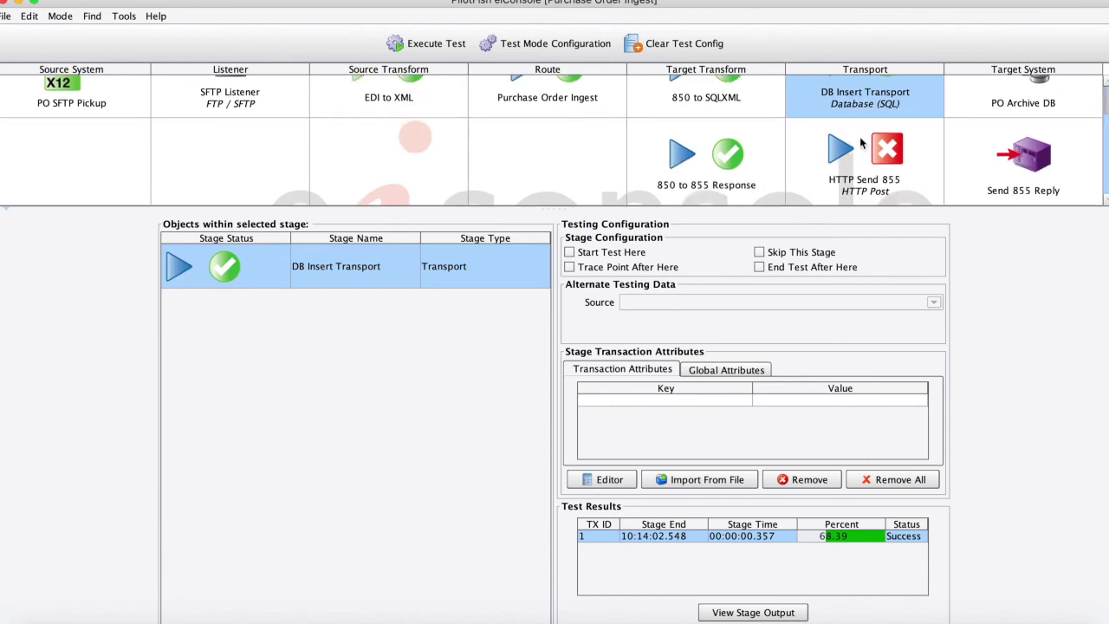